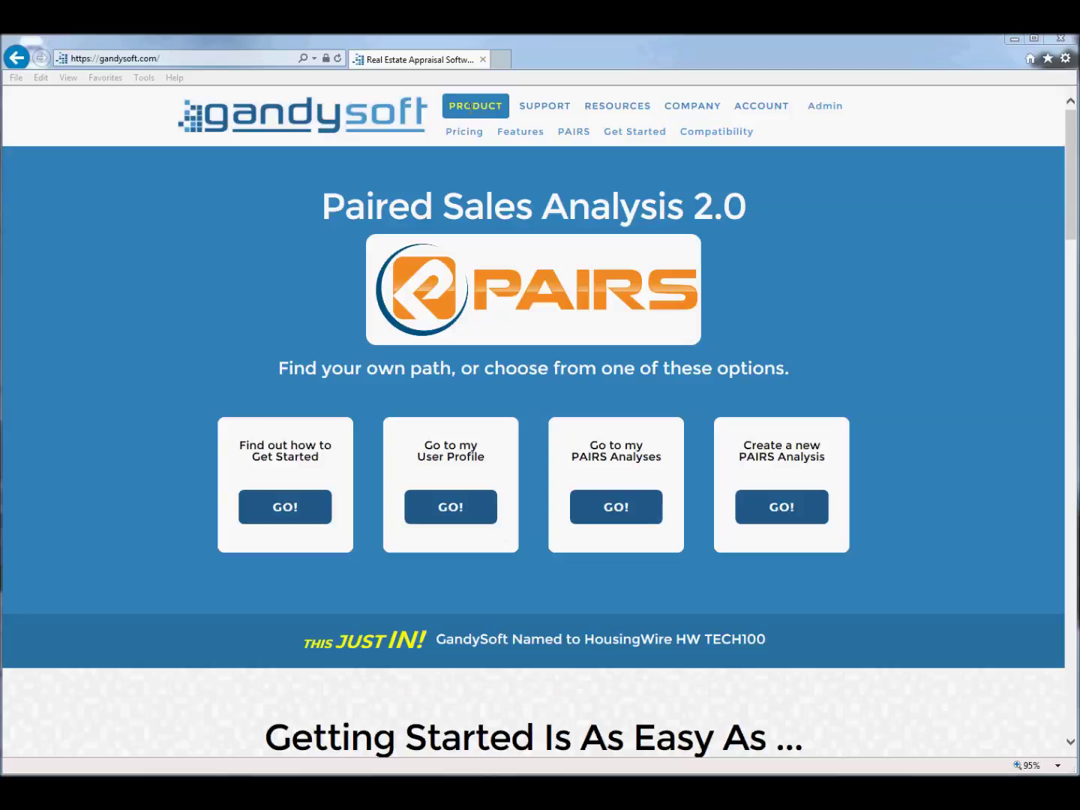
Step: Show the Birmingham MLS (BHAMMLS) compatibility page and scroll to its Recommended Custom Export Field List
click(697, 140)
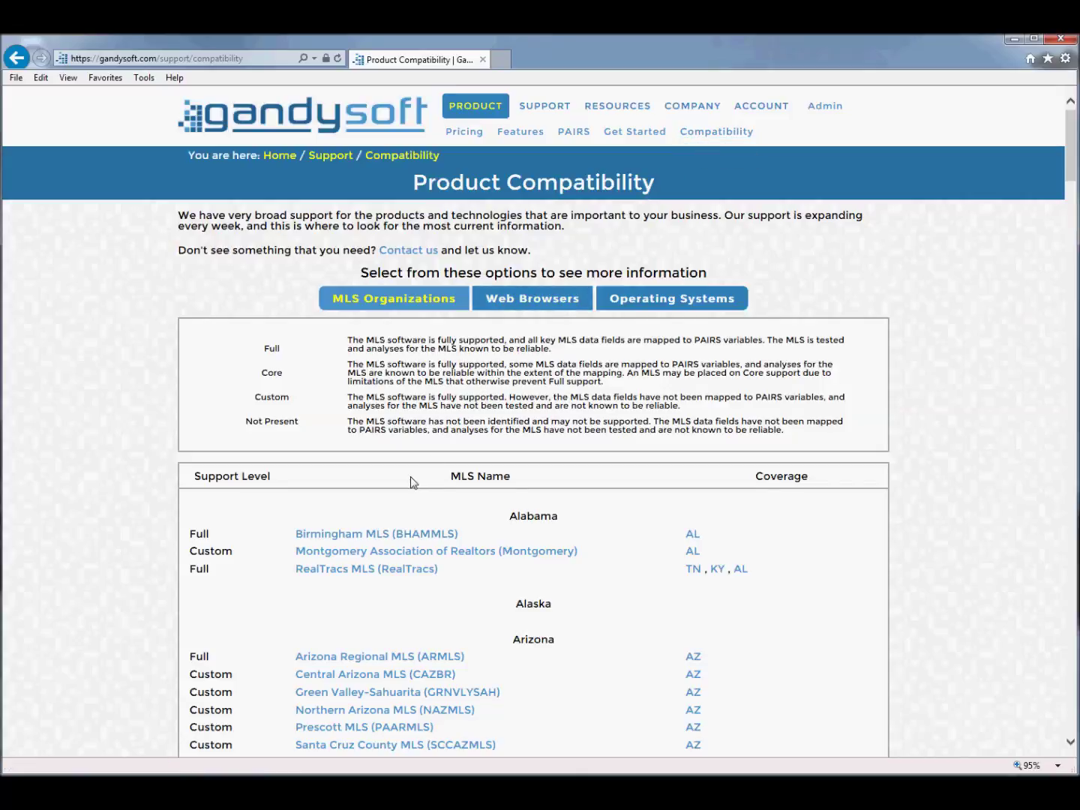
click(369, 537)
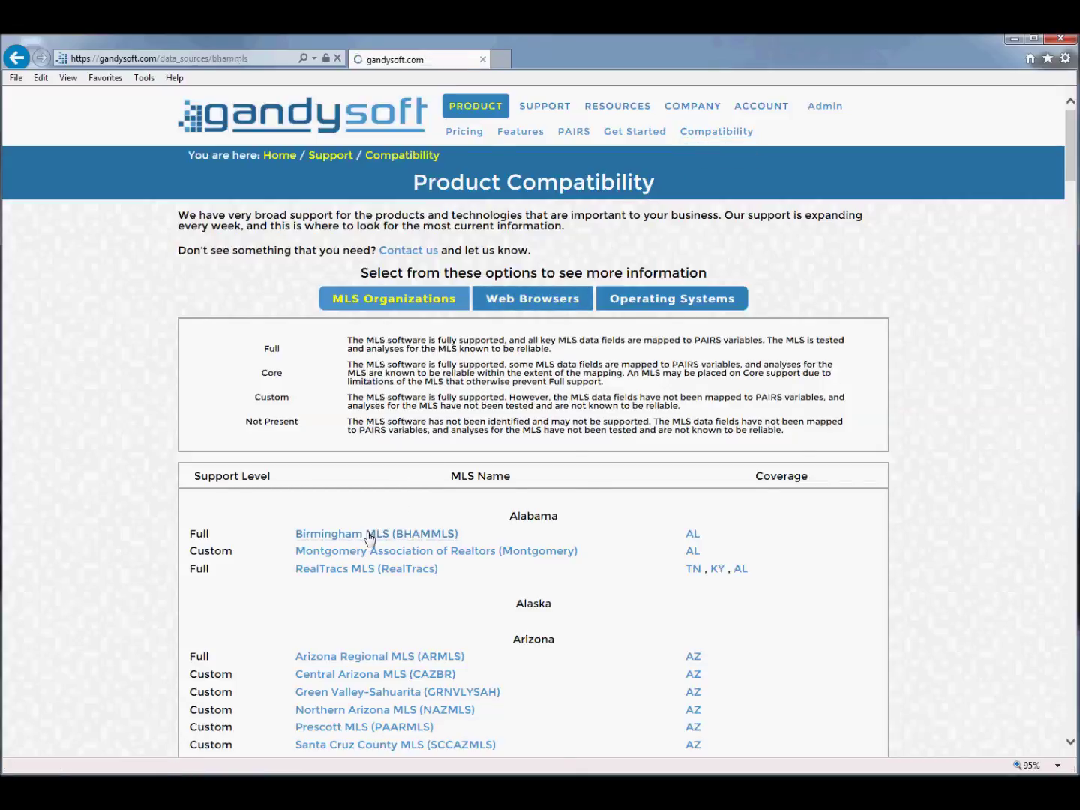
drag(1075, 440, 1076, 512)
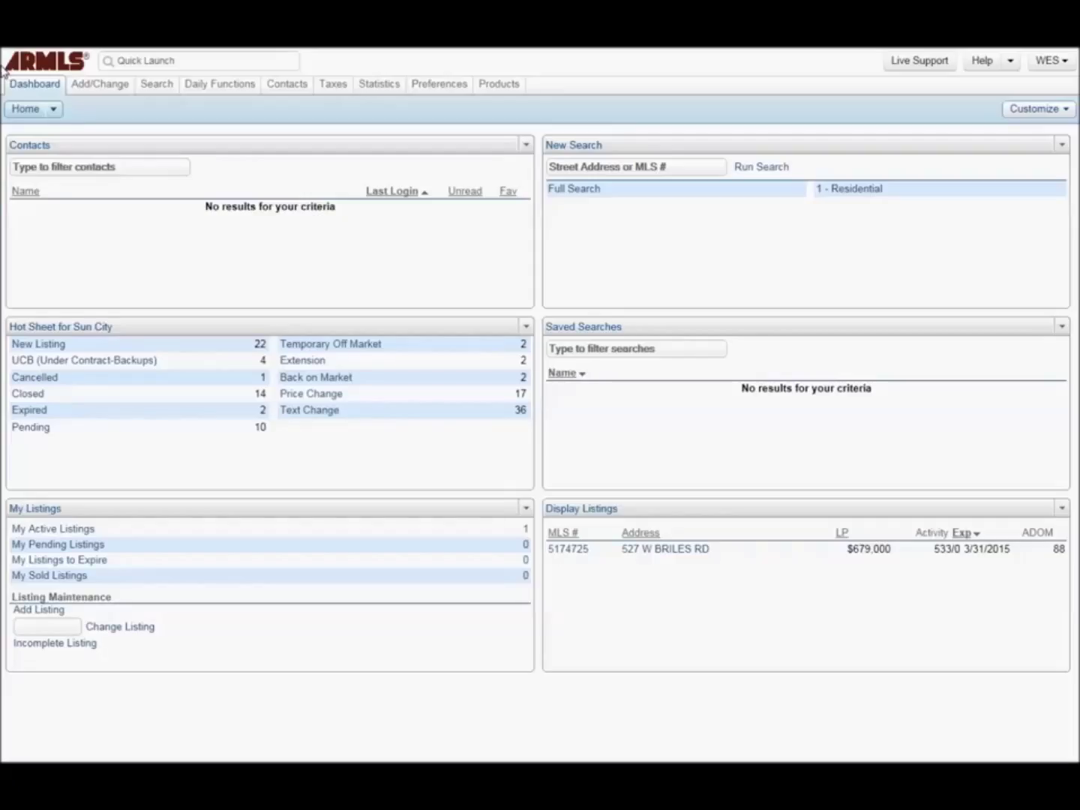
Step: Go to Preferences > My Exports to list the saved export templates
click(245, 86)
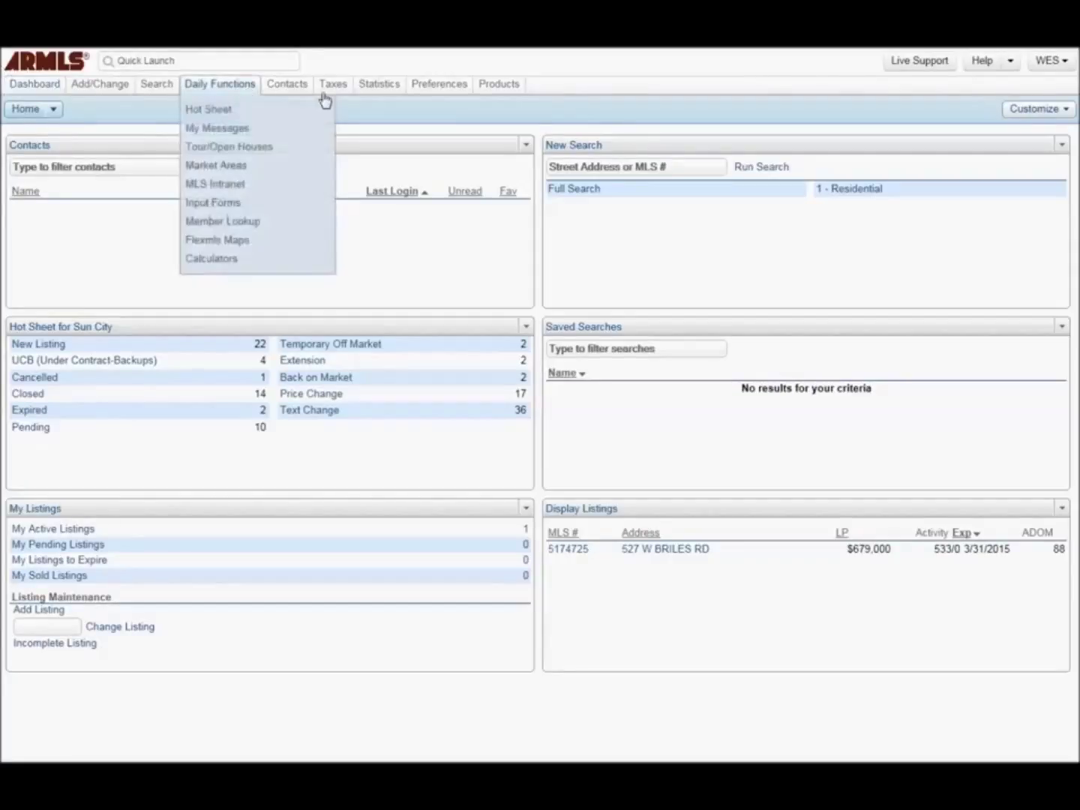
click(428, 89)
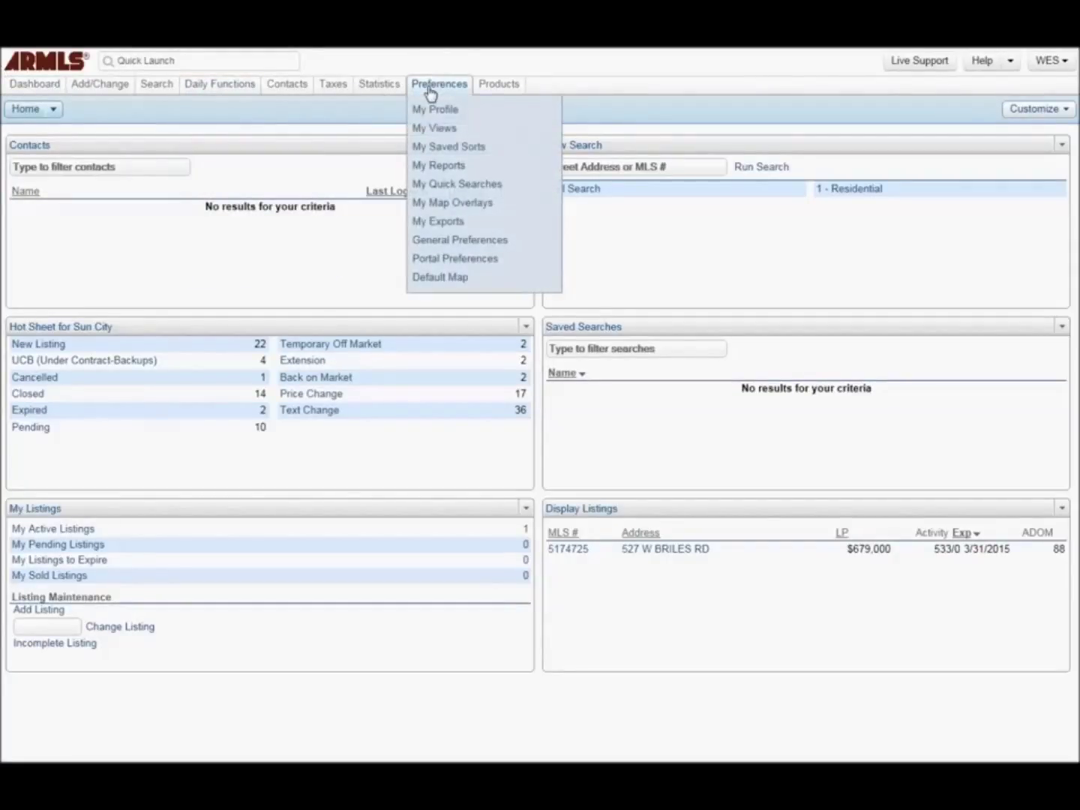
click(434, 223)
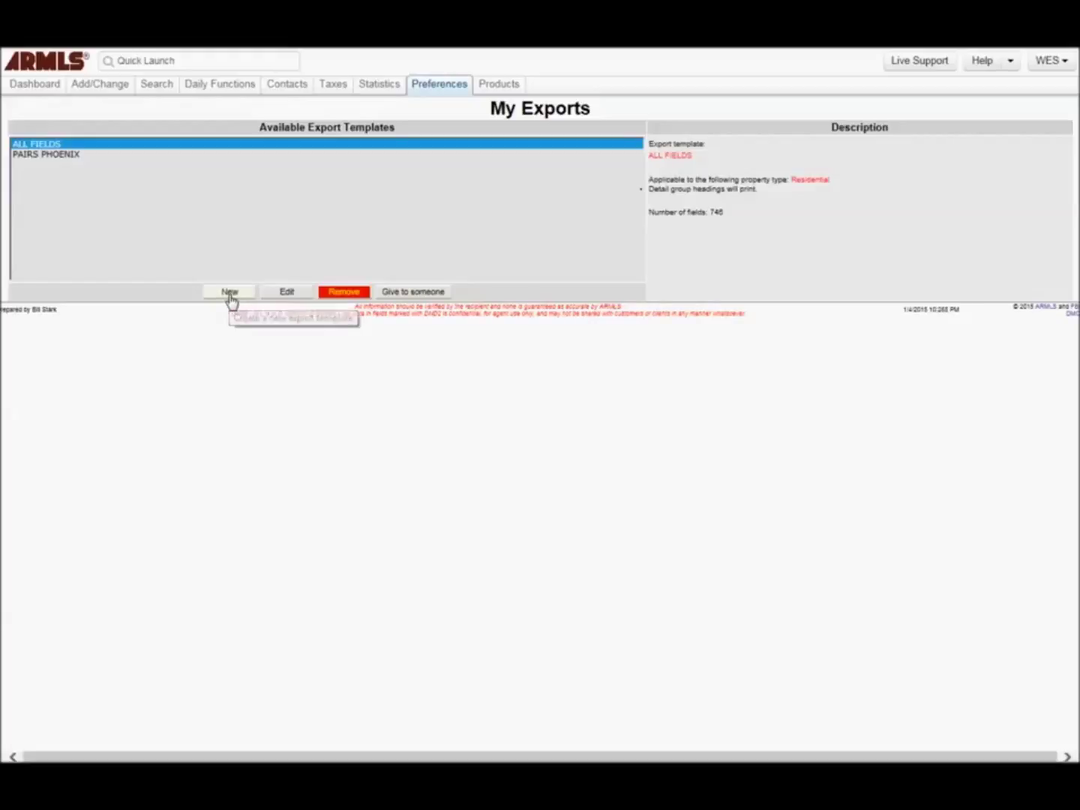
Step: Create a new export template named 'PAIRS' for Residential and continue to field selection
click(229, 294)
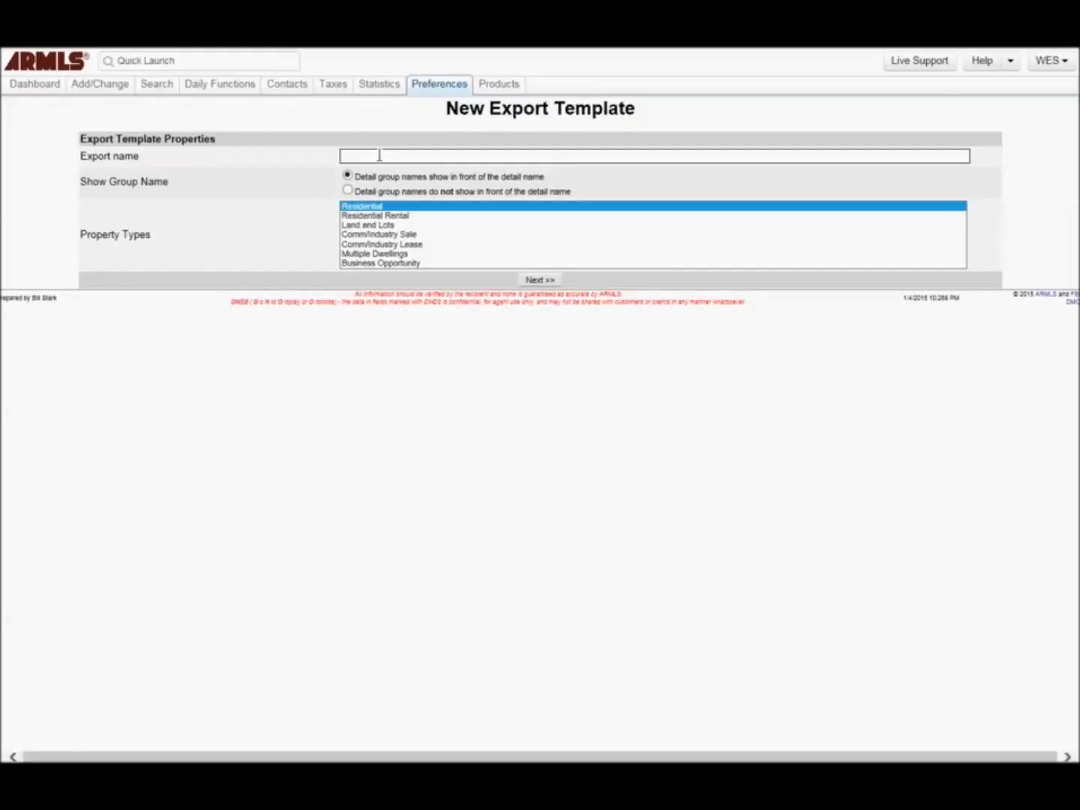
text(PAIRS)
click(363, 209)
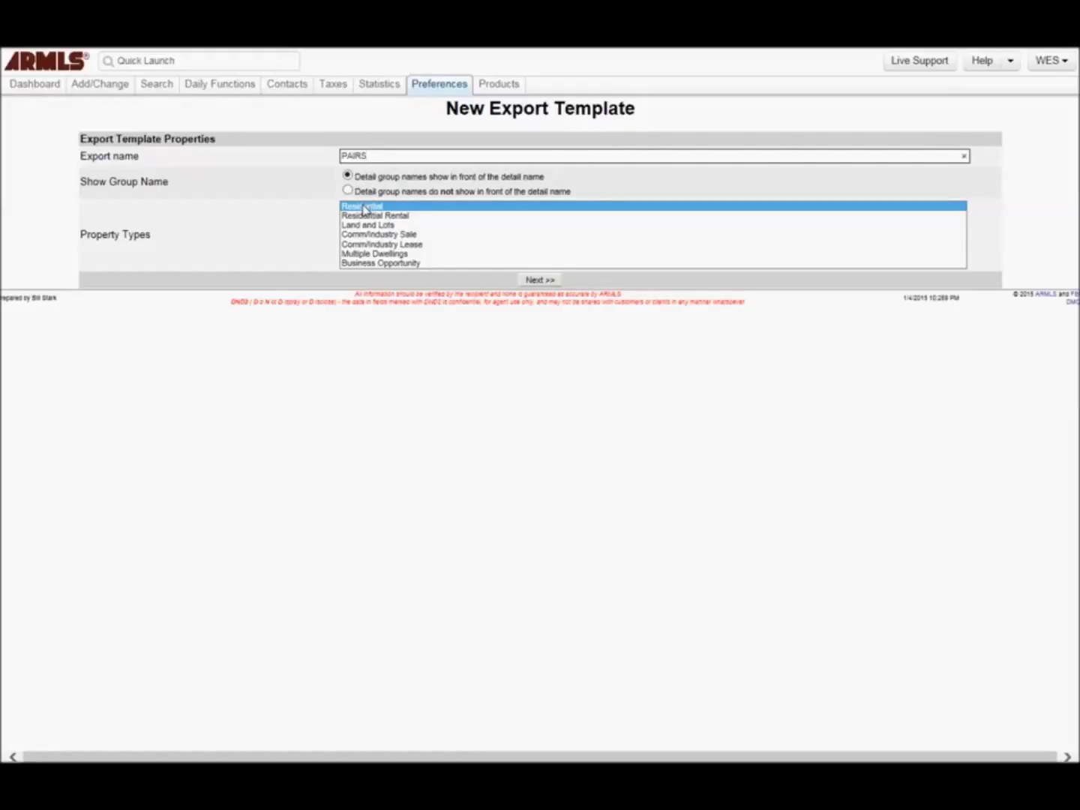
click(542, 281)
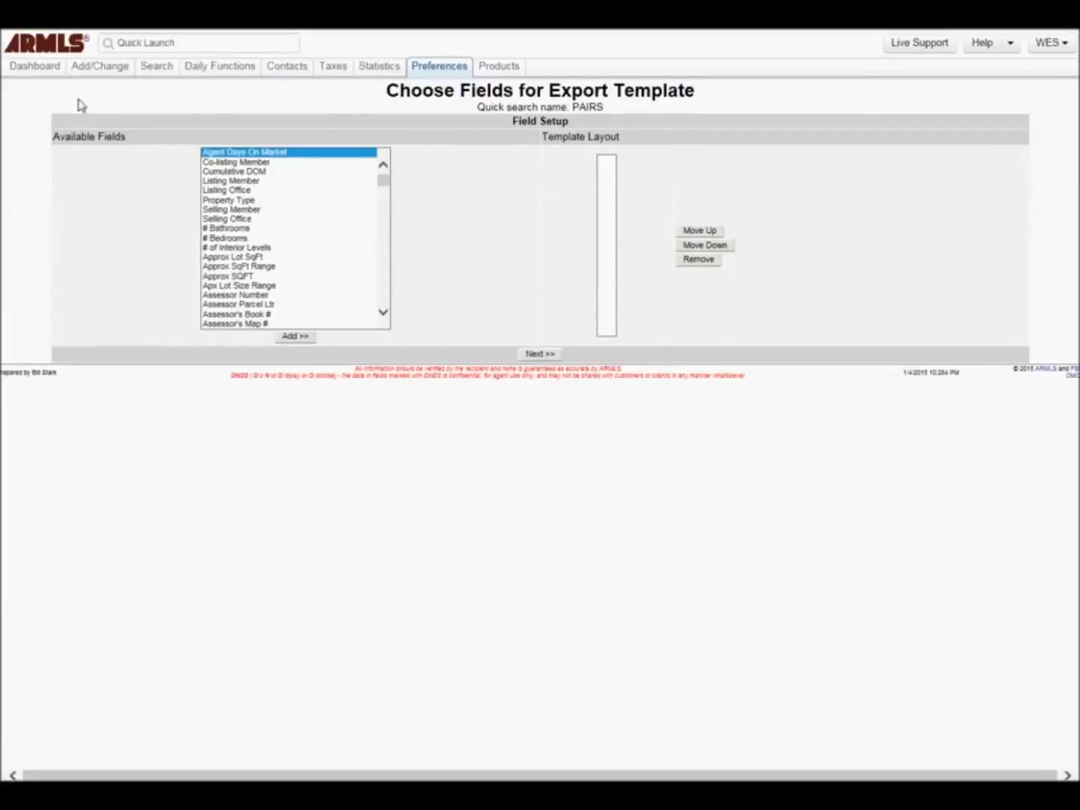
Step: Add # Bathrooms, # Bedrooms and # of Interior Levels to the PAIRS layout and save it
click(232, 229)
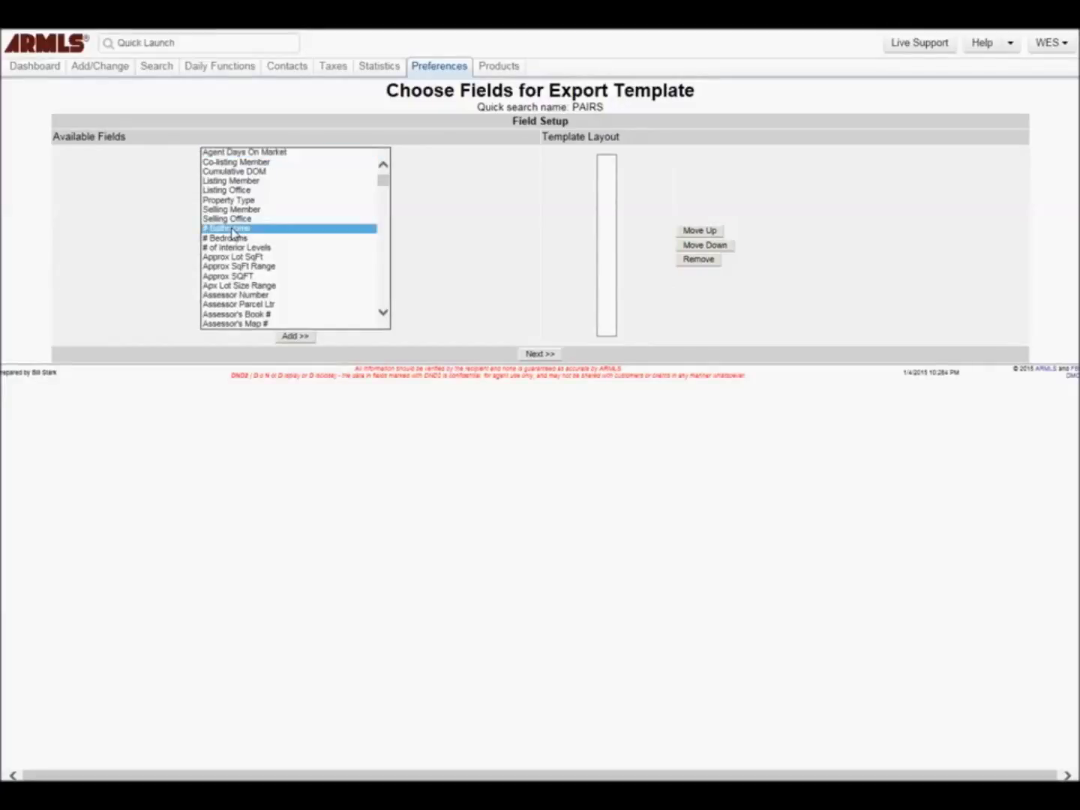
click(296, 337)
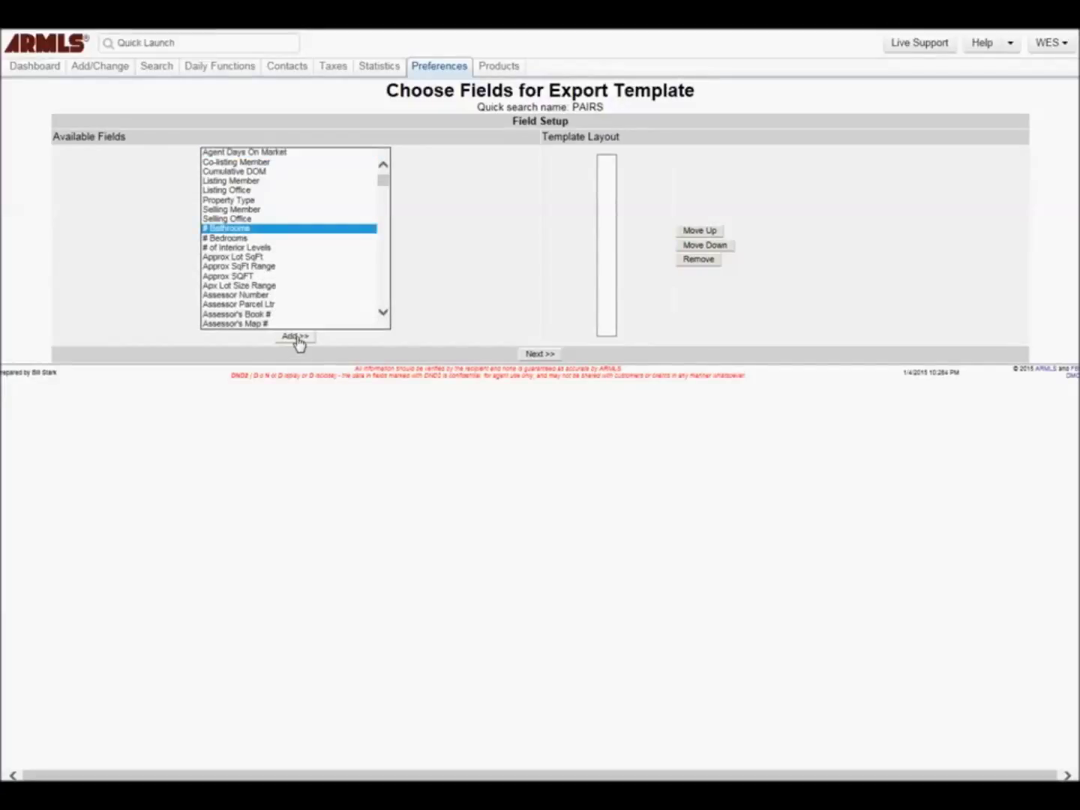
double_click(222, 238)
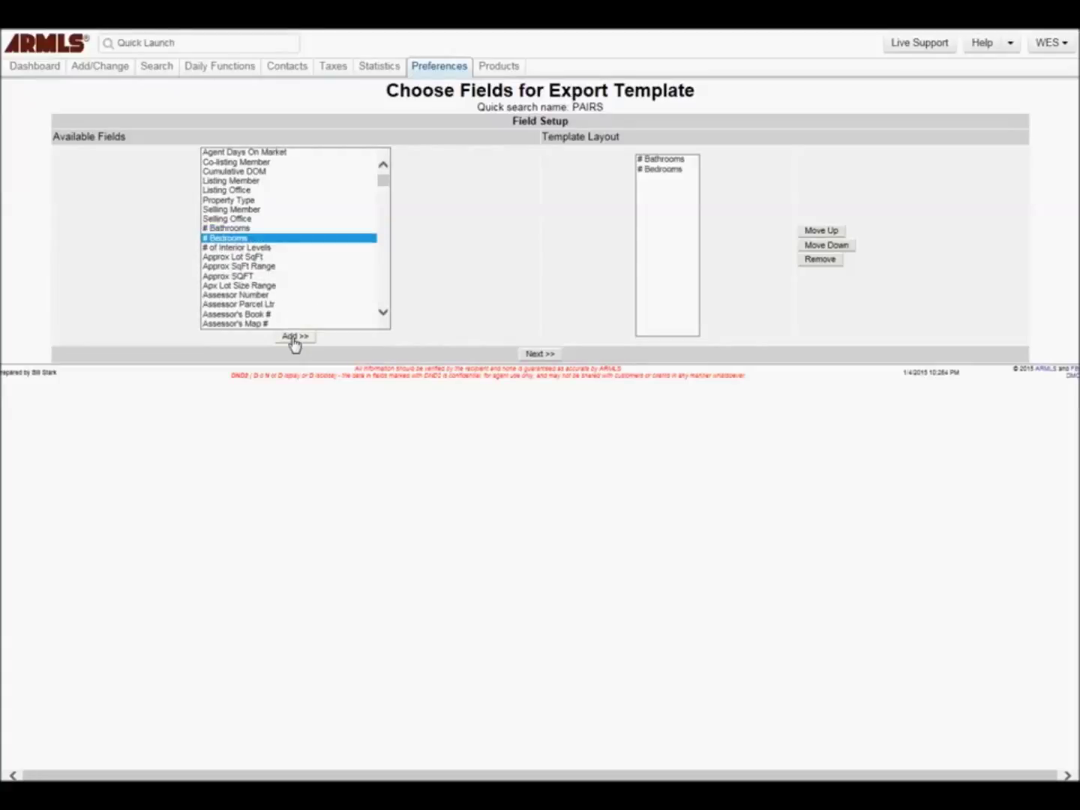
click(260, 250)
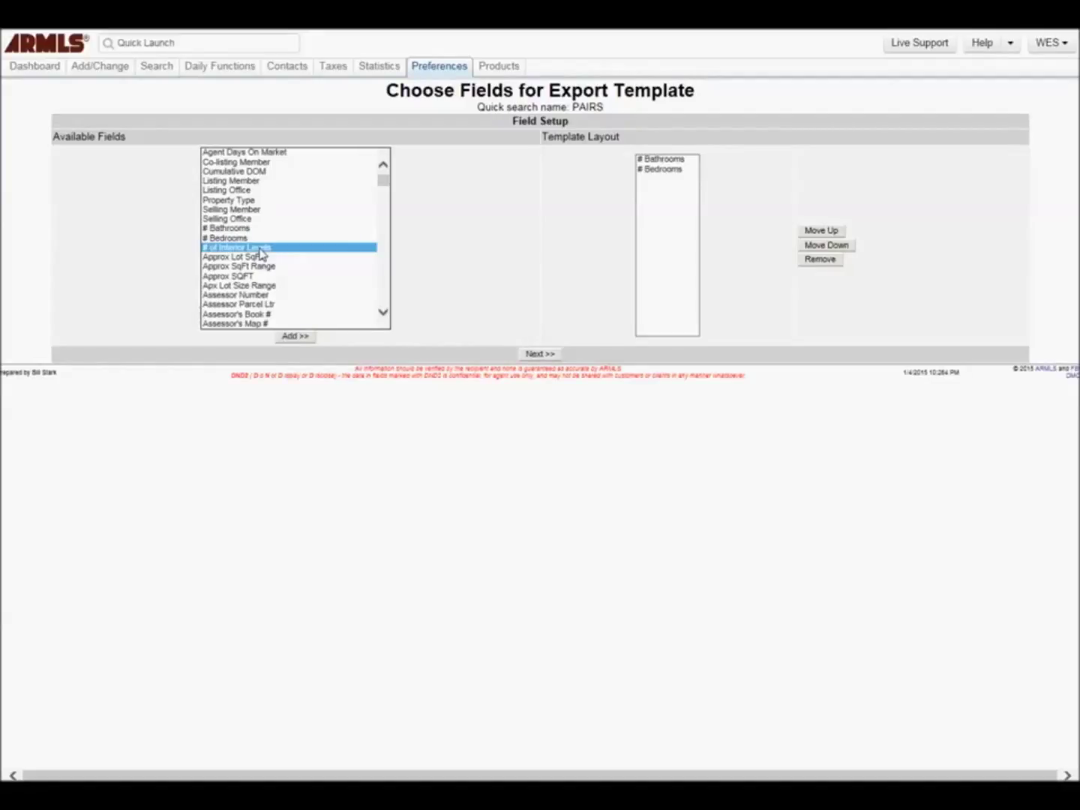
click(295, 337)
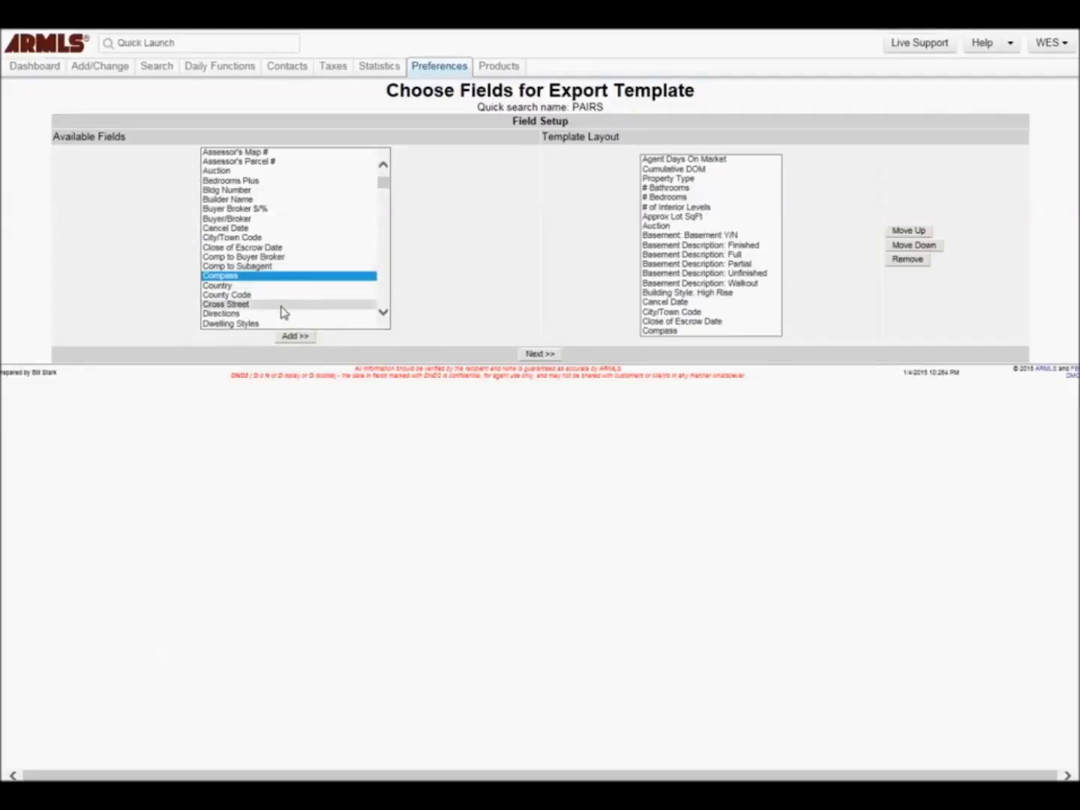
click(540, 355)
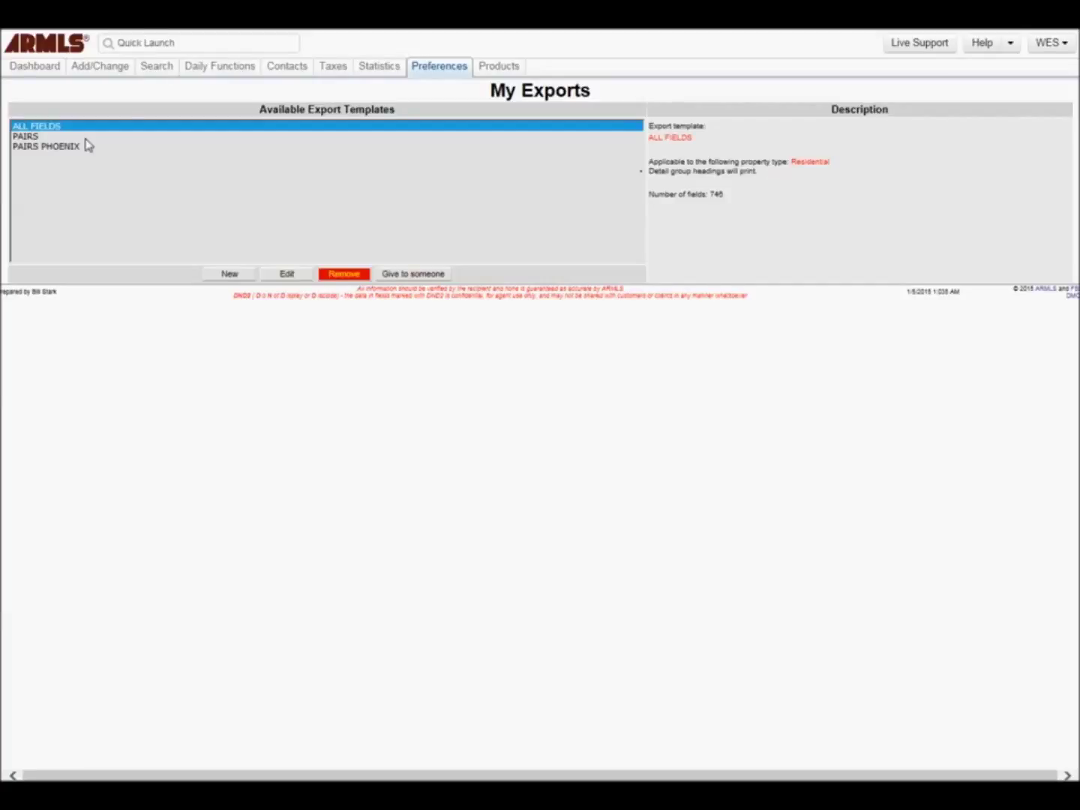
Step: Start a Map Search using the 1 - Residential (ARMLS) quick search
click(157, 65)
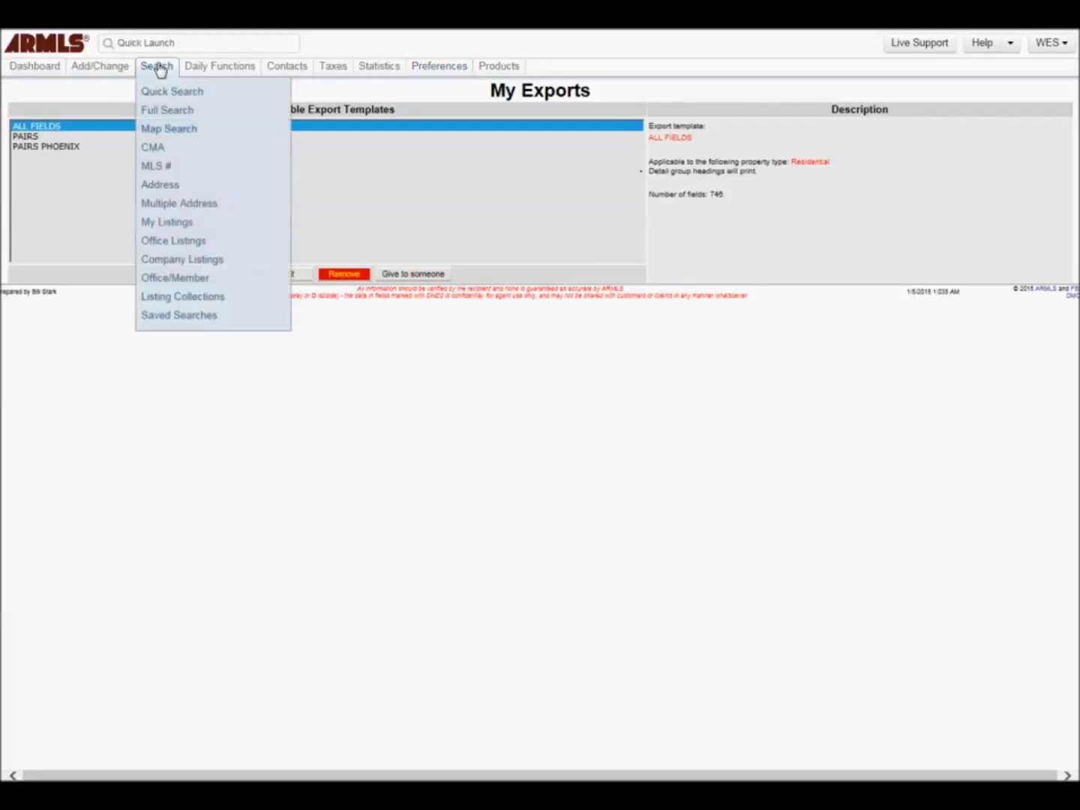
click(167, 131)
click(324, 135)
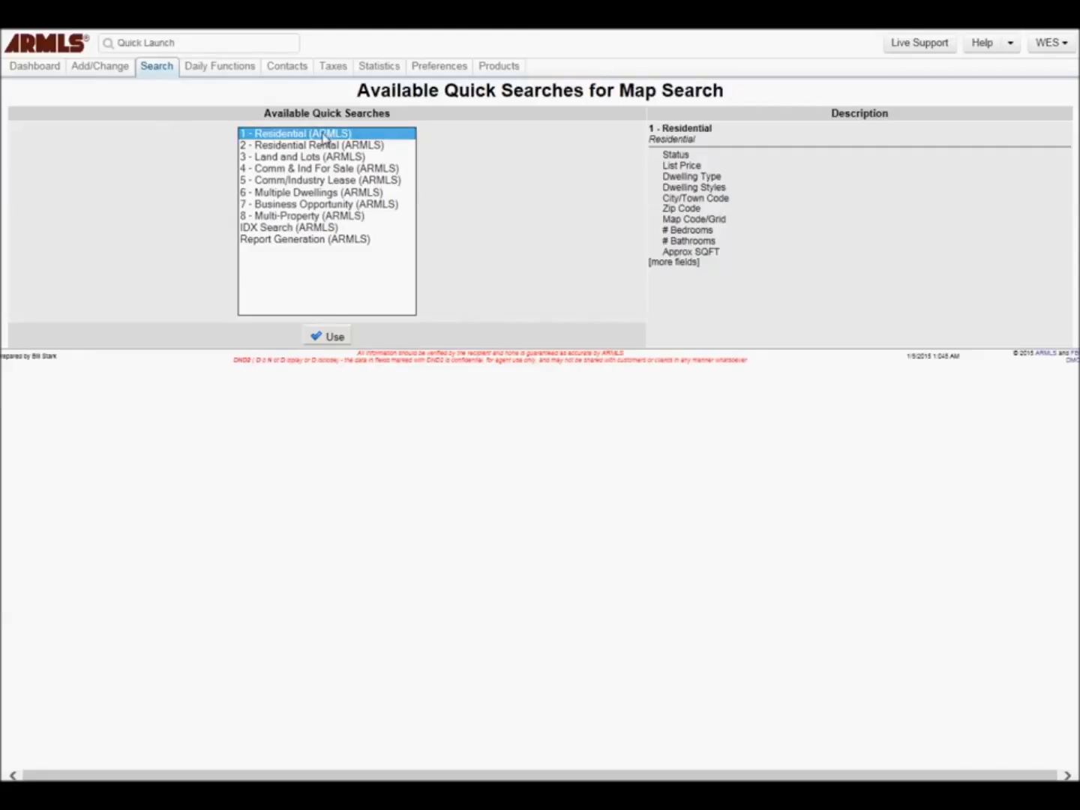
click(325, 339)
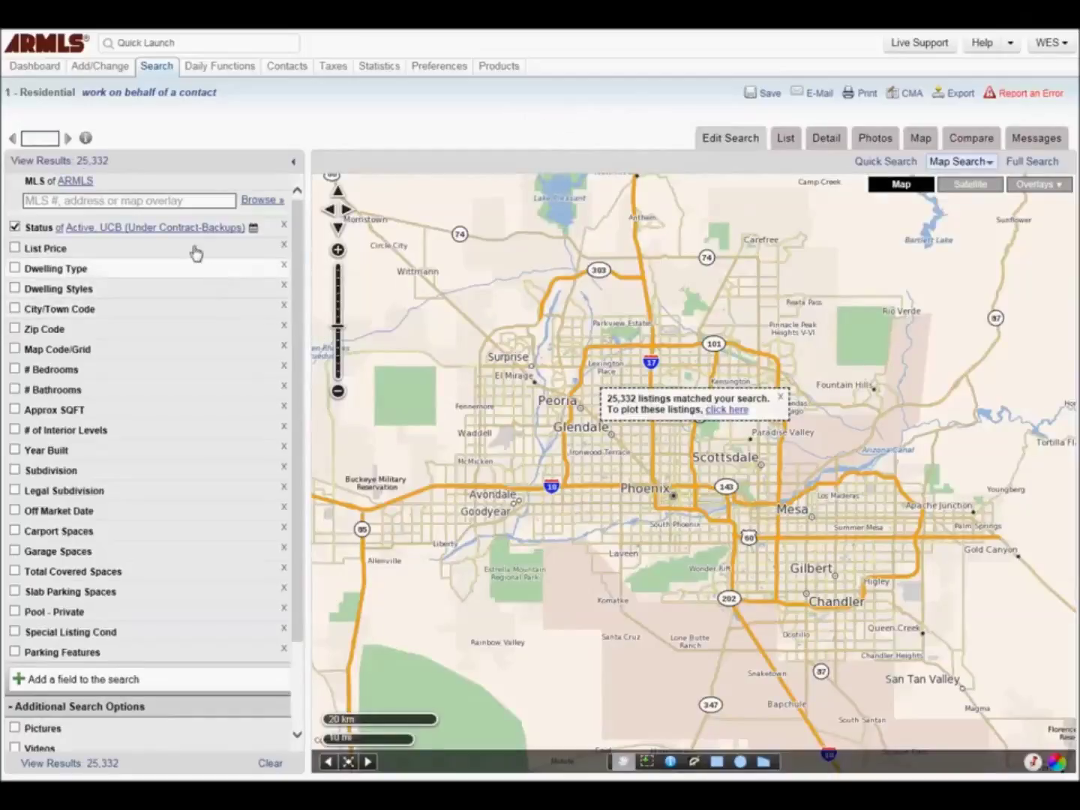
Step: Add Pending and Closed to the Active and UCB status criteria, then zoom in the map
click(187, 228)
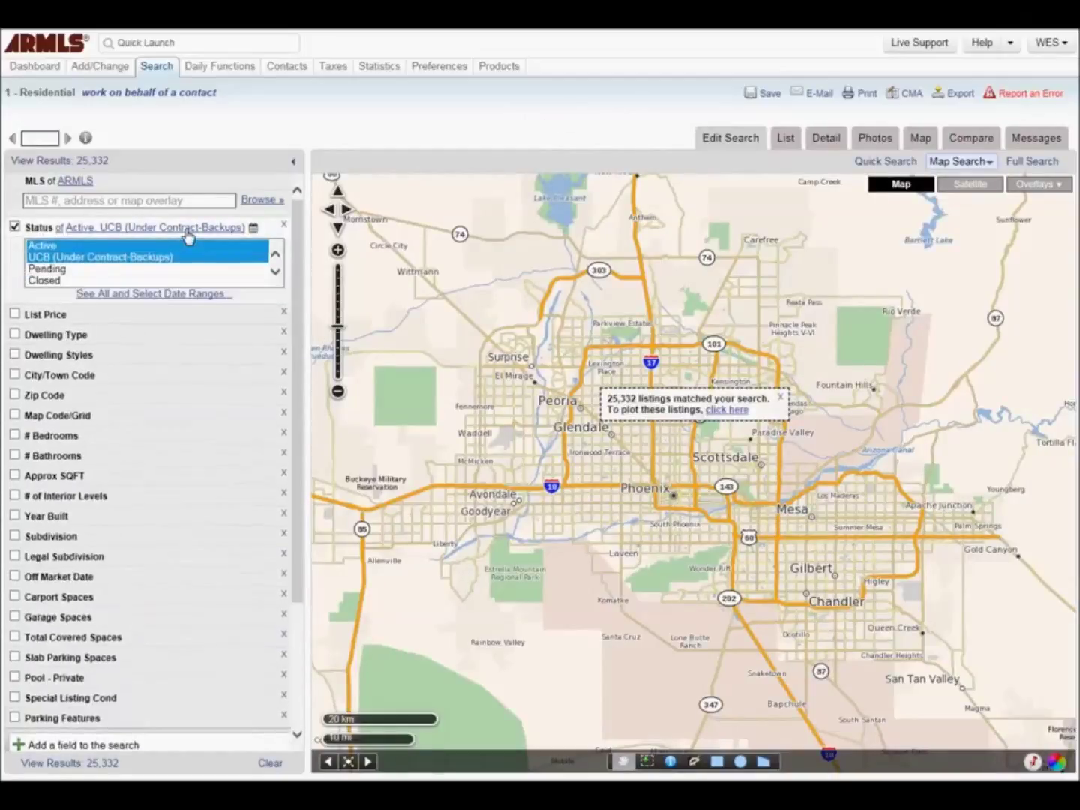
ctrl+click(62, 269)
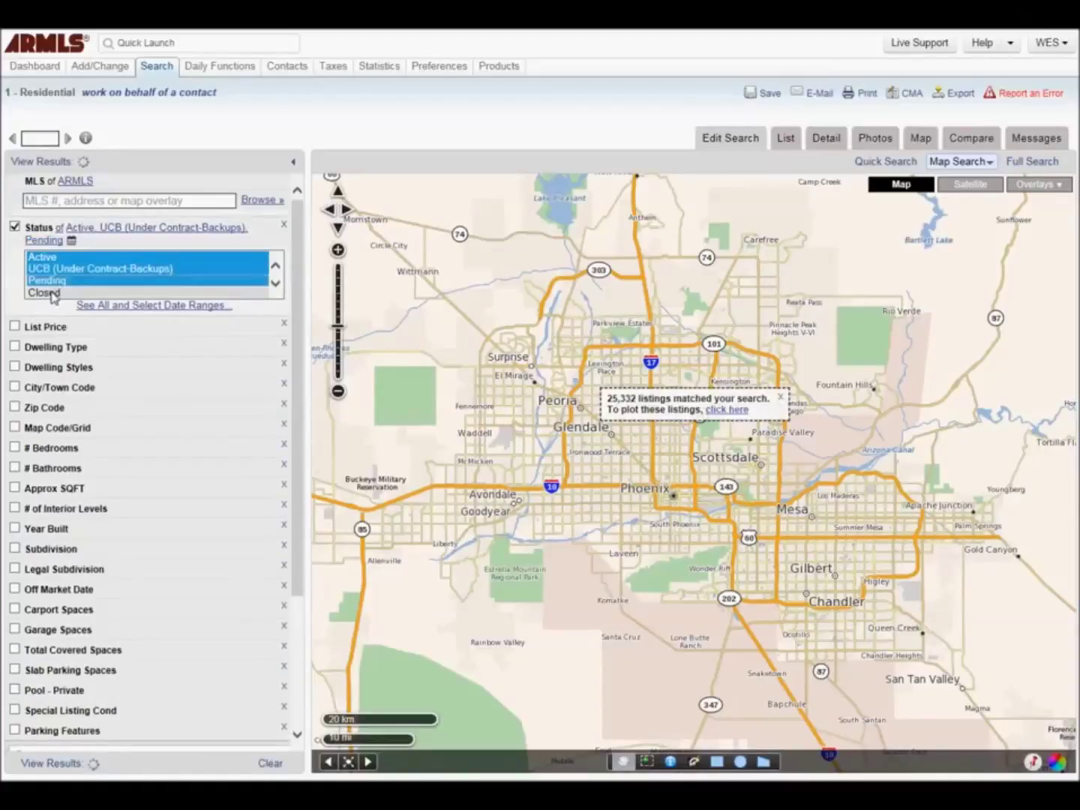
ctrl+click(49, 293)
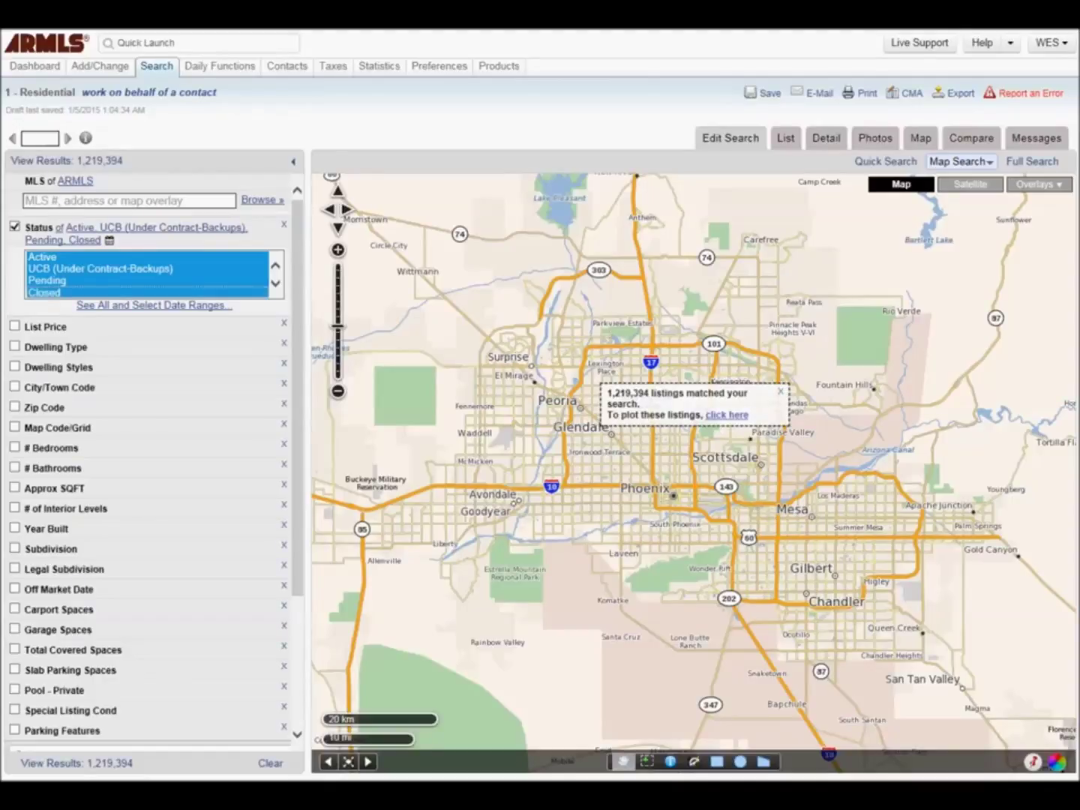
scroll(611, 459, up, 5)
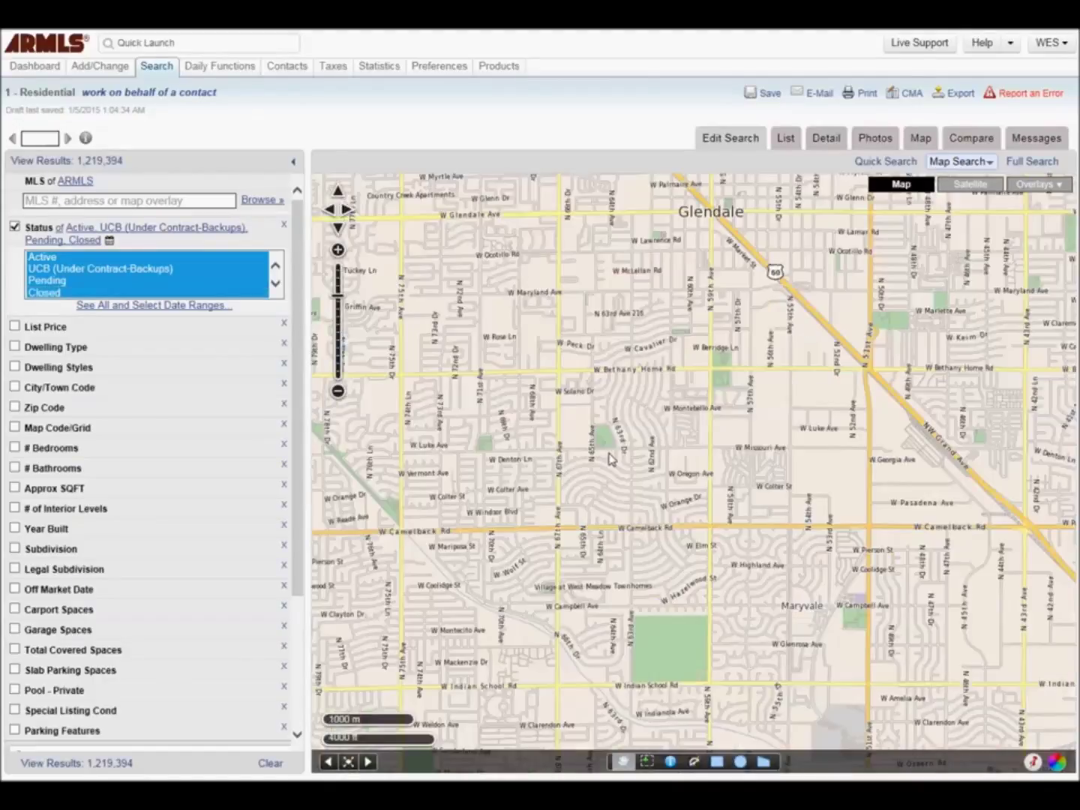
Step: Draw a polygon south of Bethany Home Rd to narrow results to 547, then open Export
click(763, 763)
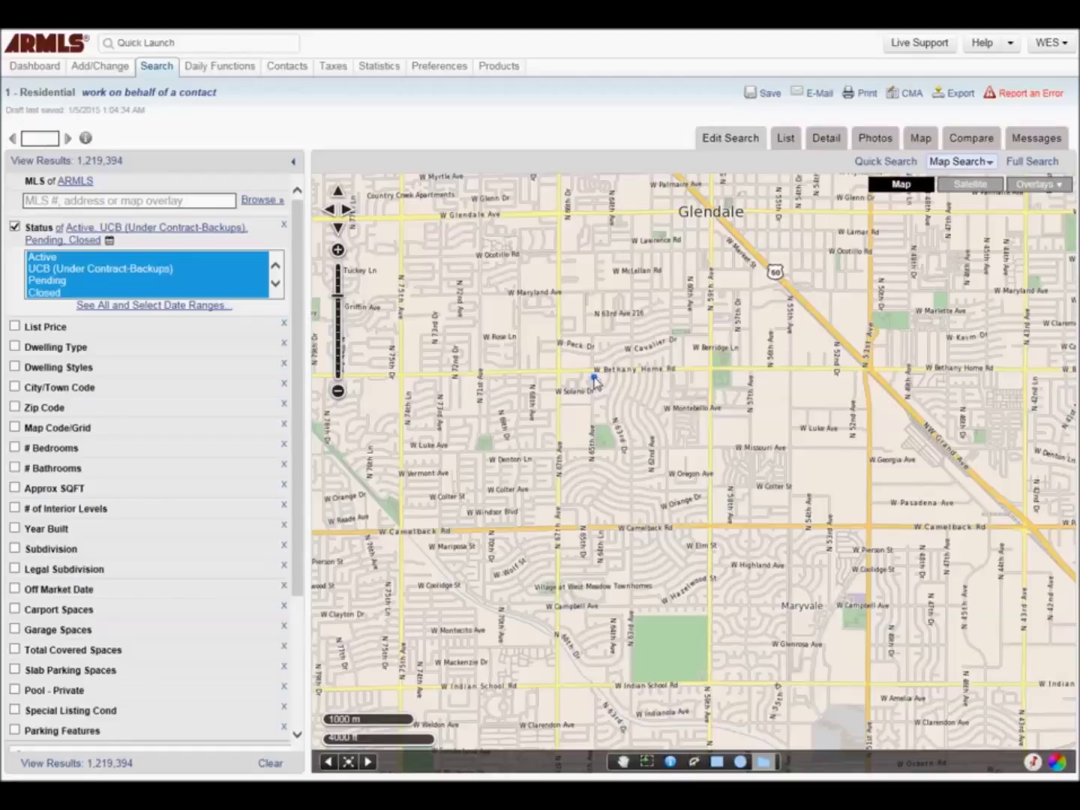
mouse_move(593, 375)
mouse_down()
mouse_move(597, 453)
mouse_move(676, 453)
mouse_move(674, 370)
mouse_up()
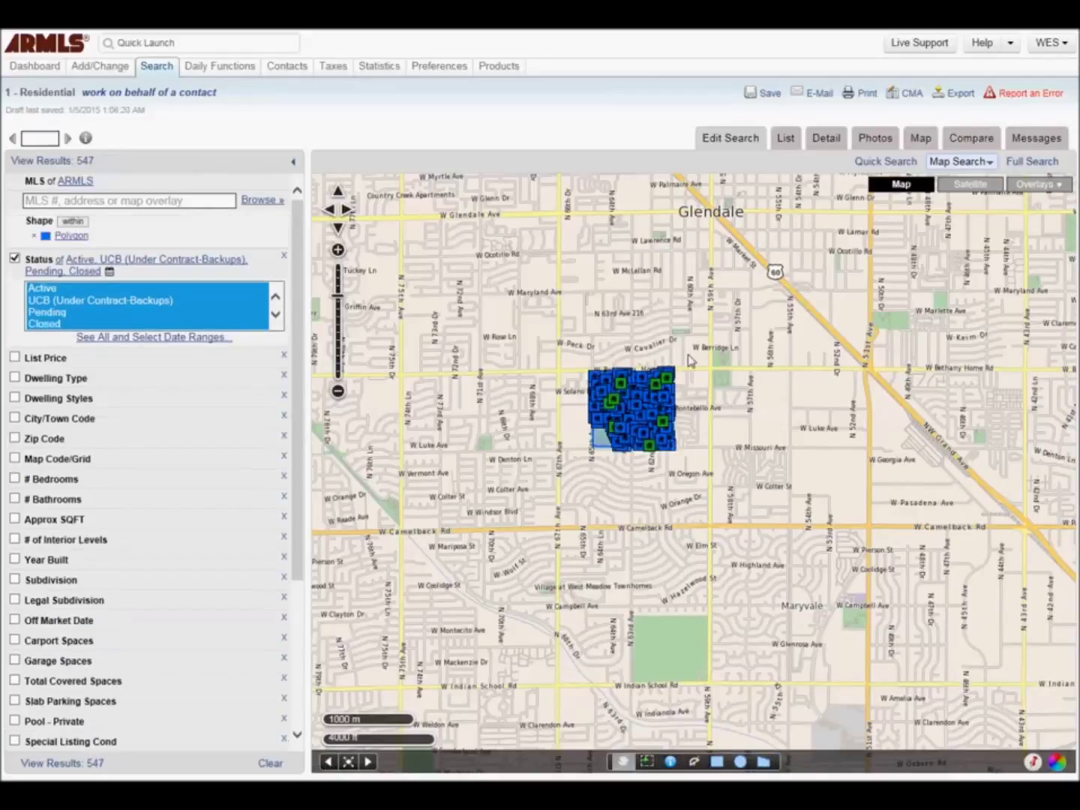
click(963, 100)
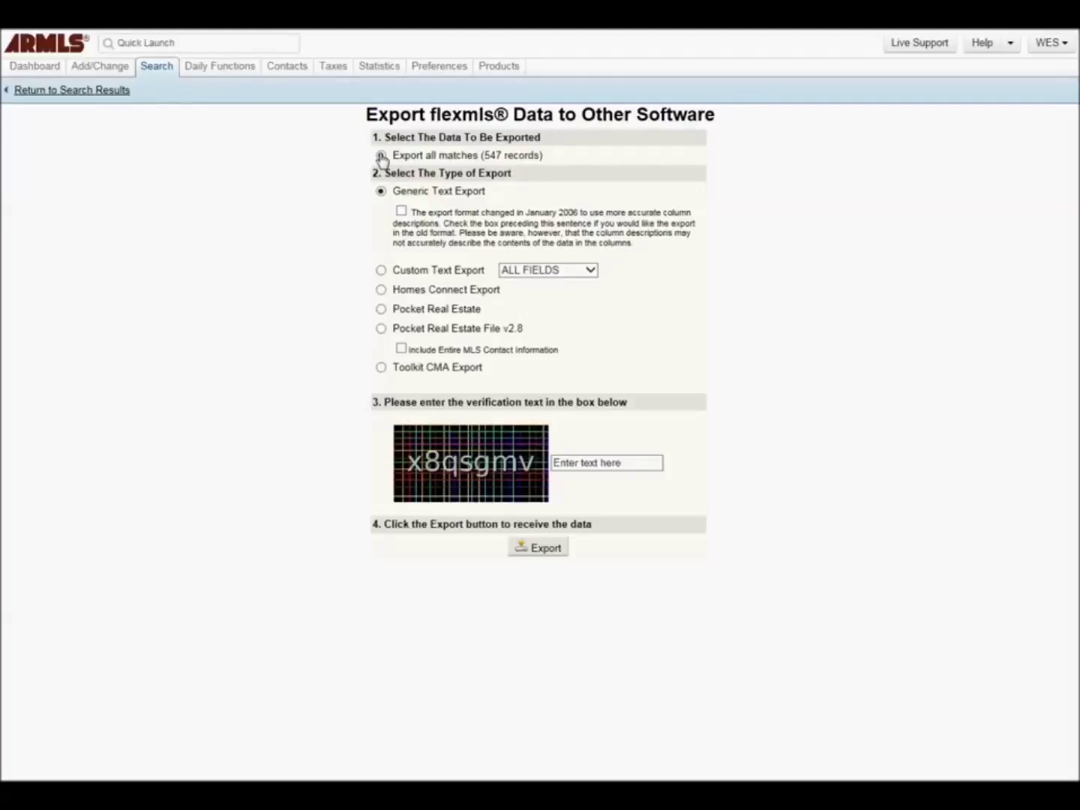
Step: Export the listings as Custom Text with the PAIRS PHOENIX template, entering the verification text
click(382, 274)
click(592, 274)
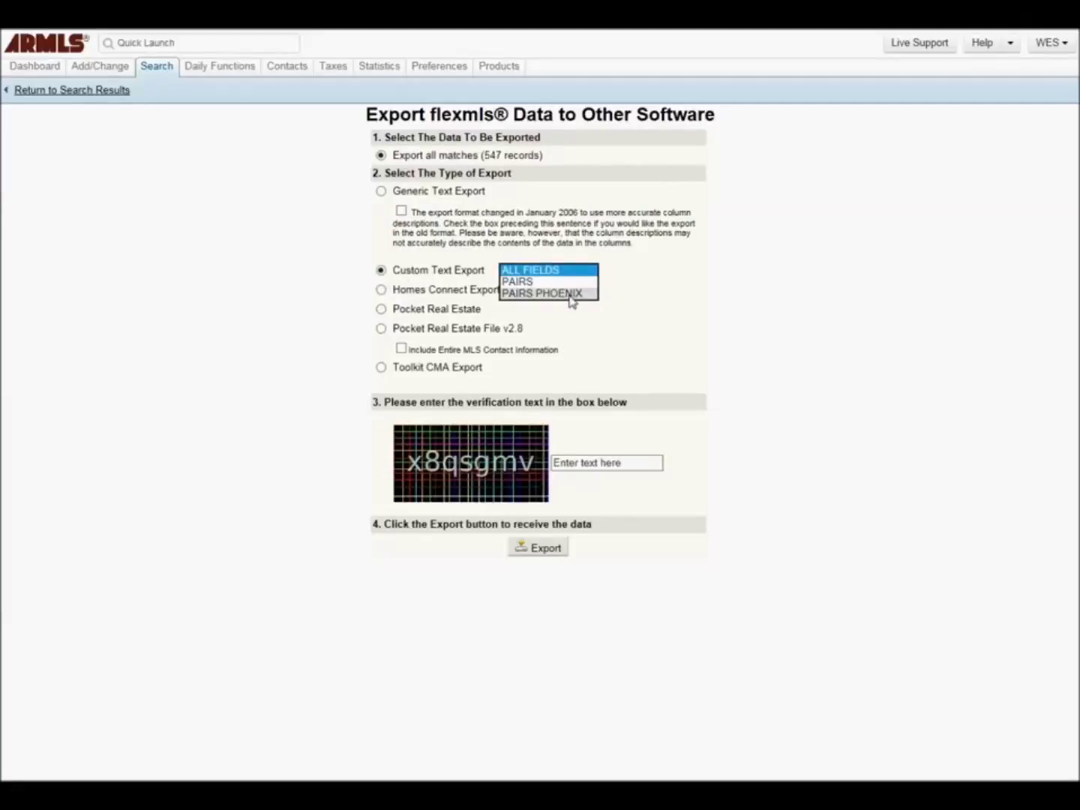
click(571, 293)
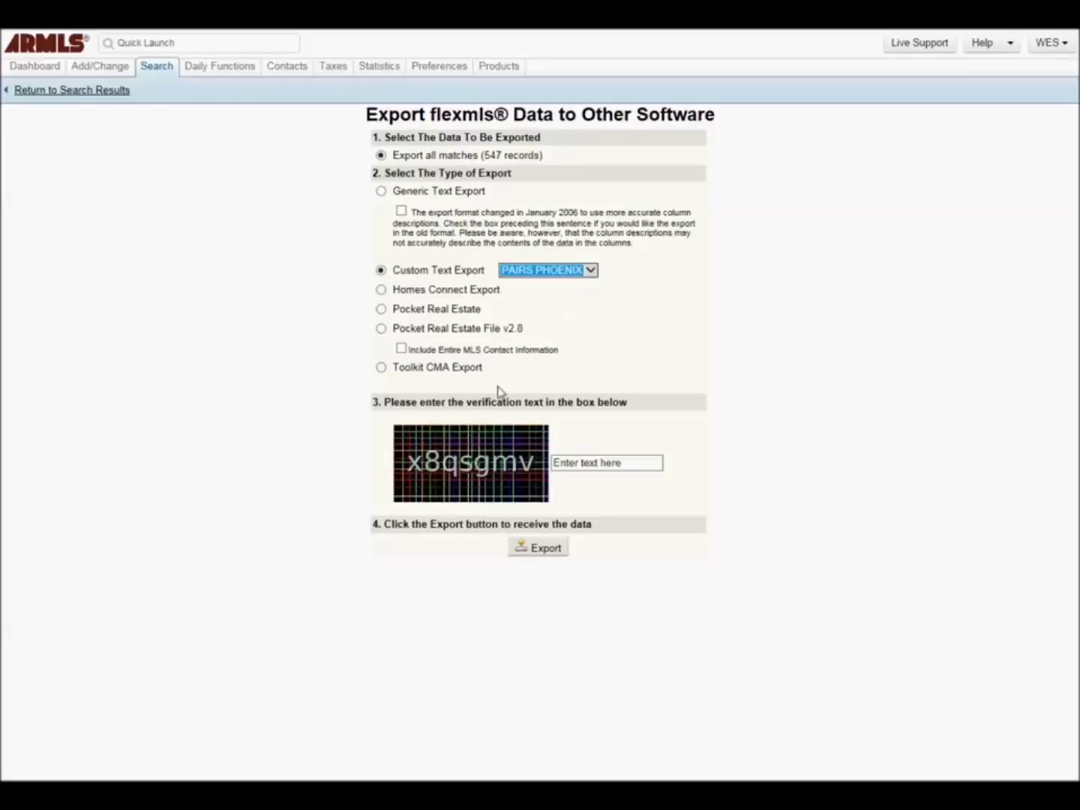
click(583, 463)
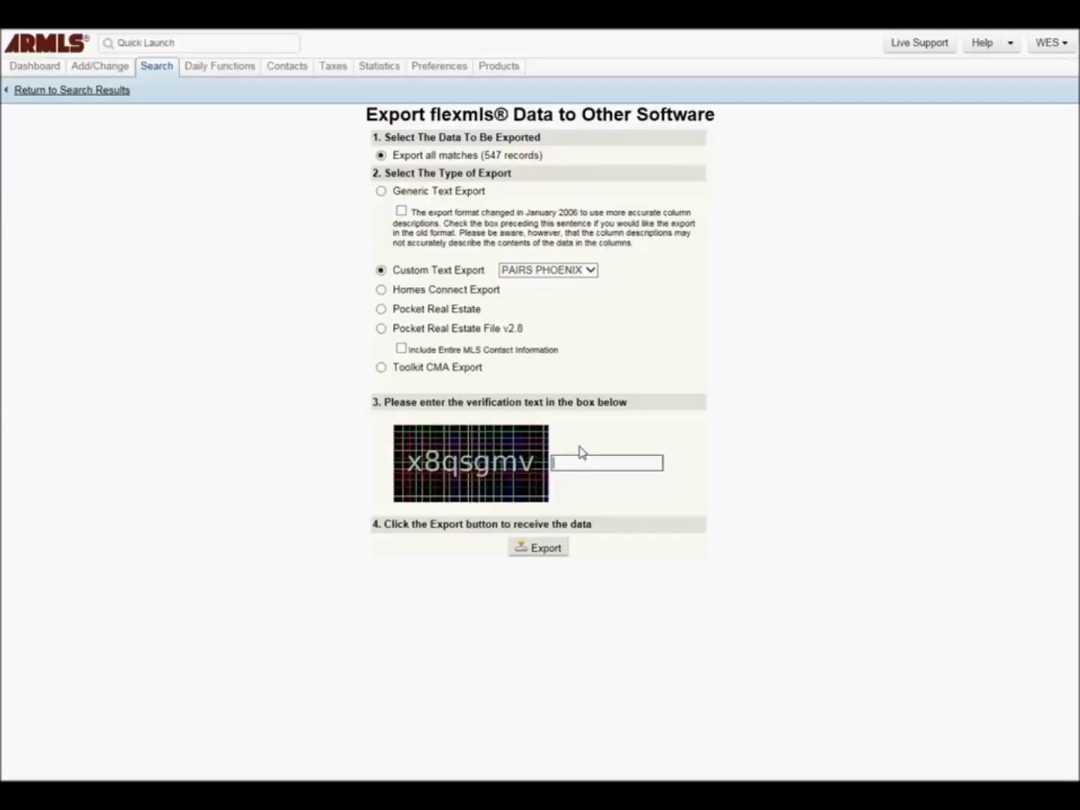
text(x8qsgmv)
click(542, 549)
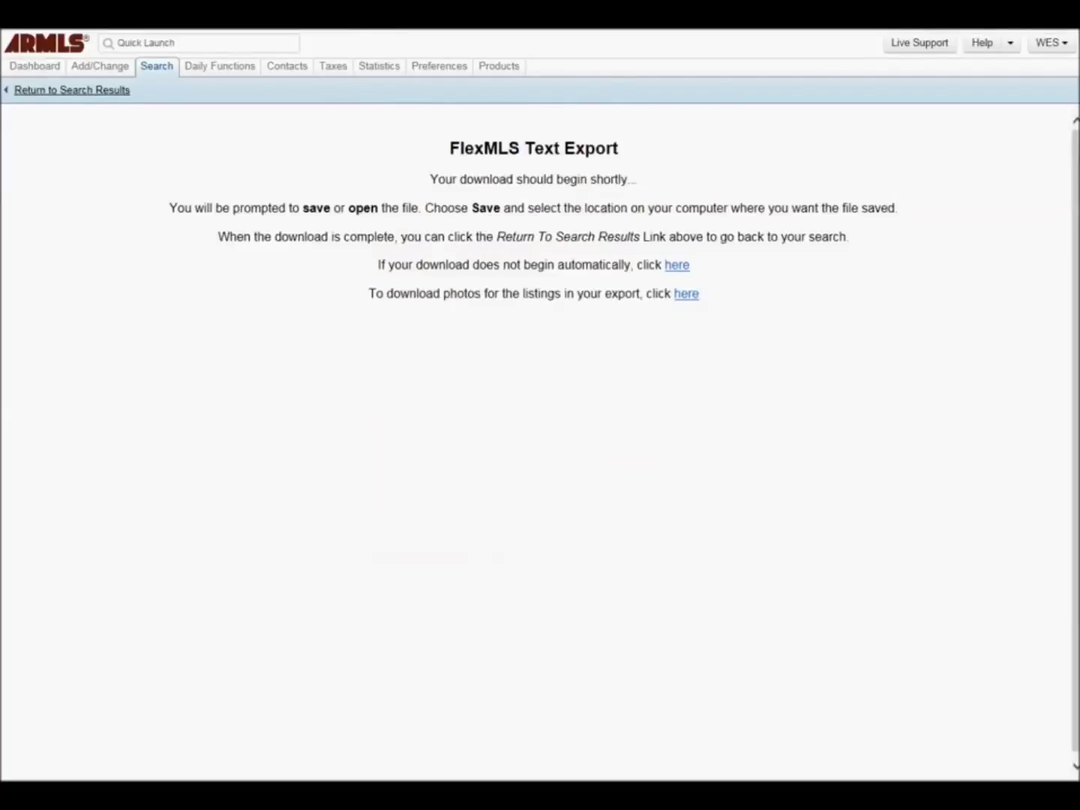